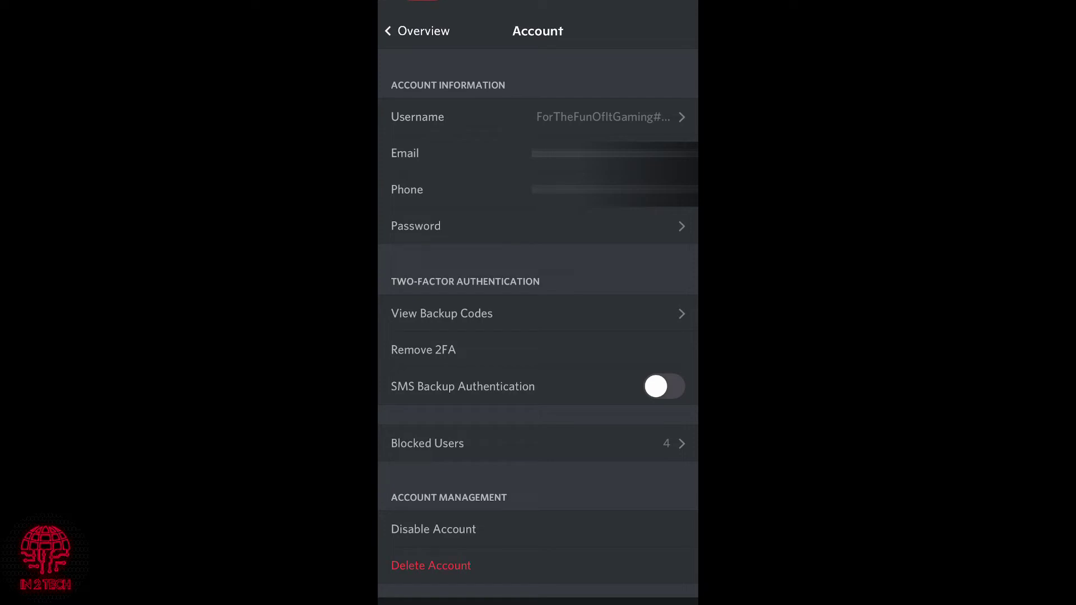
# Step: Open the account's phone number settings, showing the 'Update your phone number' screen
pyautogui.click(407, 190)
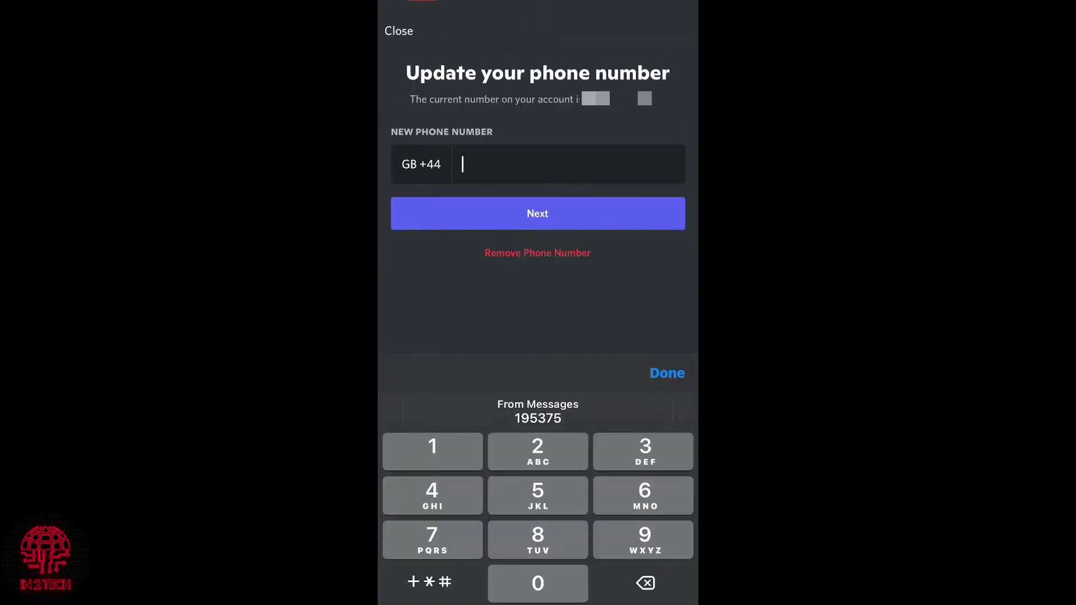